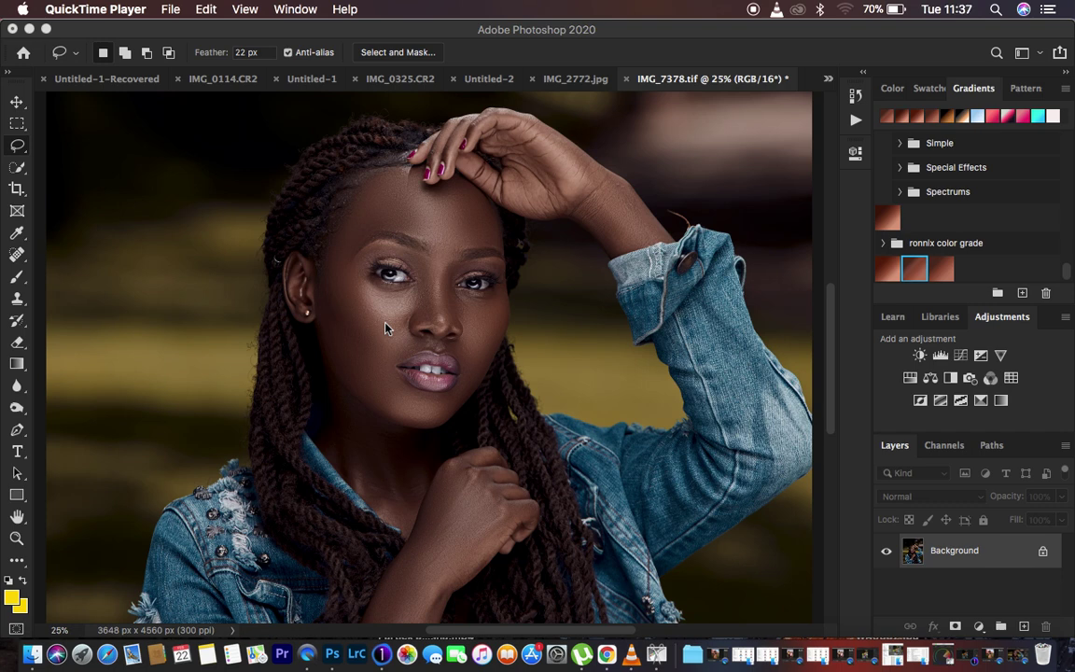
Play the FS 16 BIT frequency-separation action from the Actions panel on the portrait
left_click(859, 126)
left_click(858, 123)
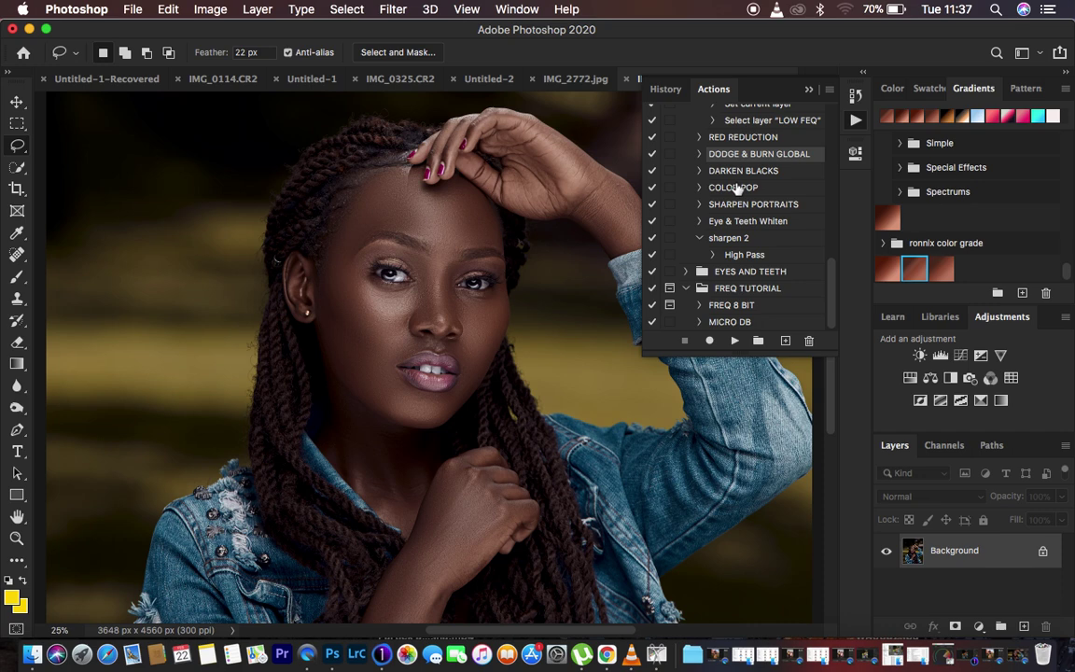
scroll(737, 188, "up", 15)
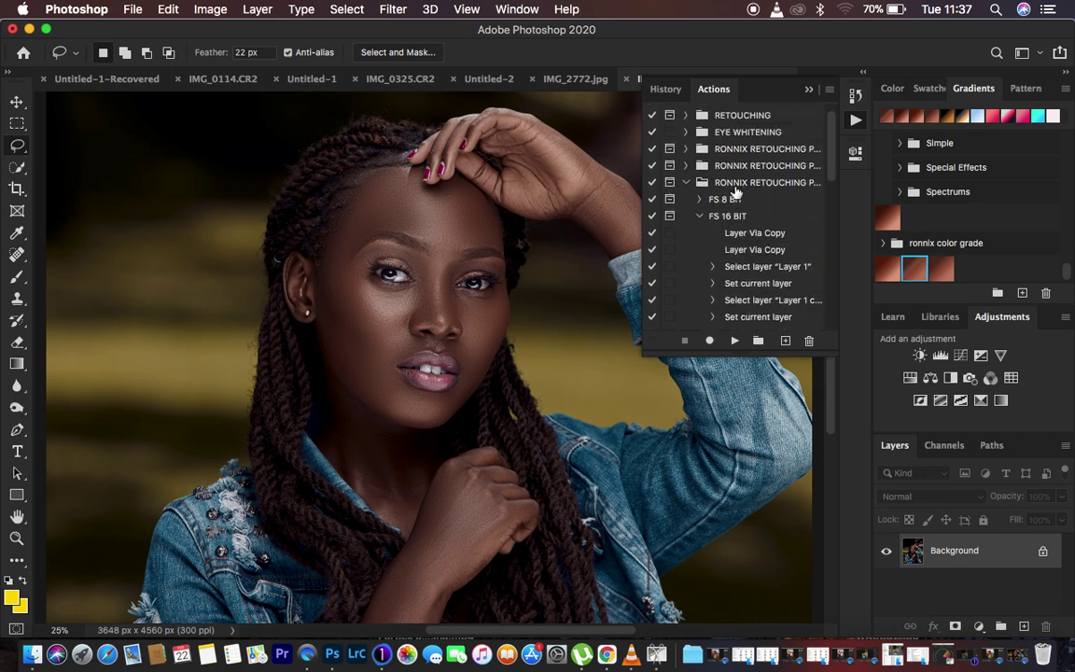
left_click(700, 217)
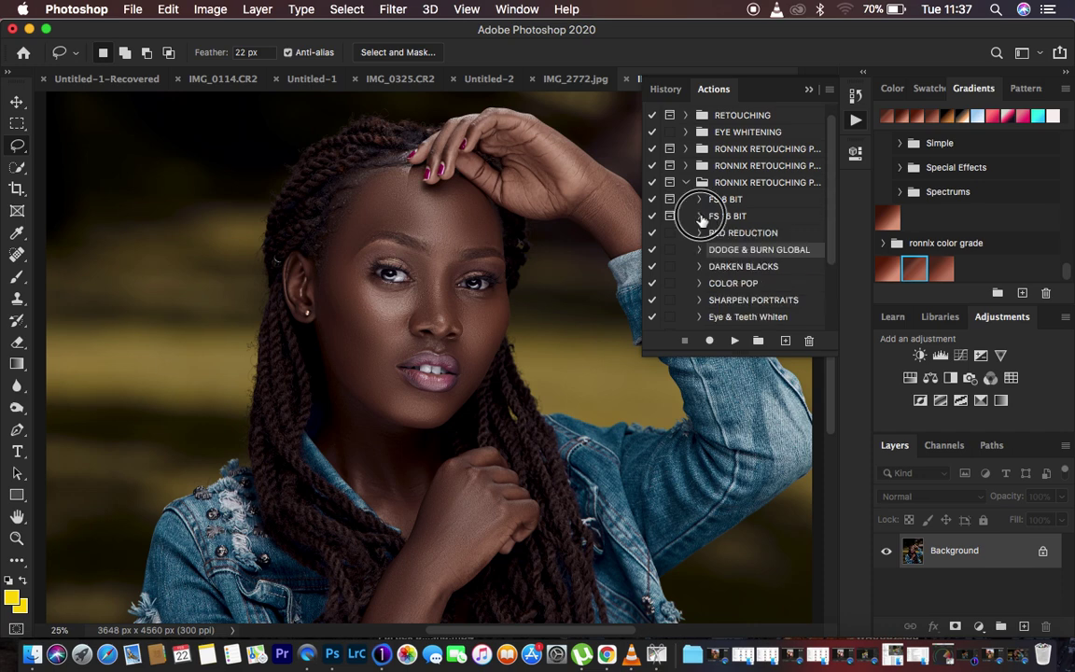
left_click(809, 89)
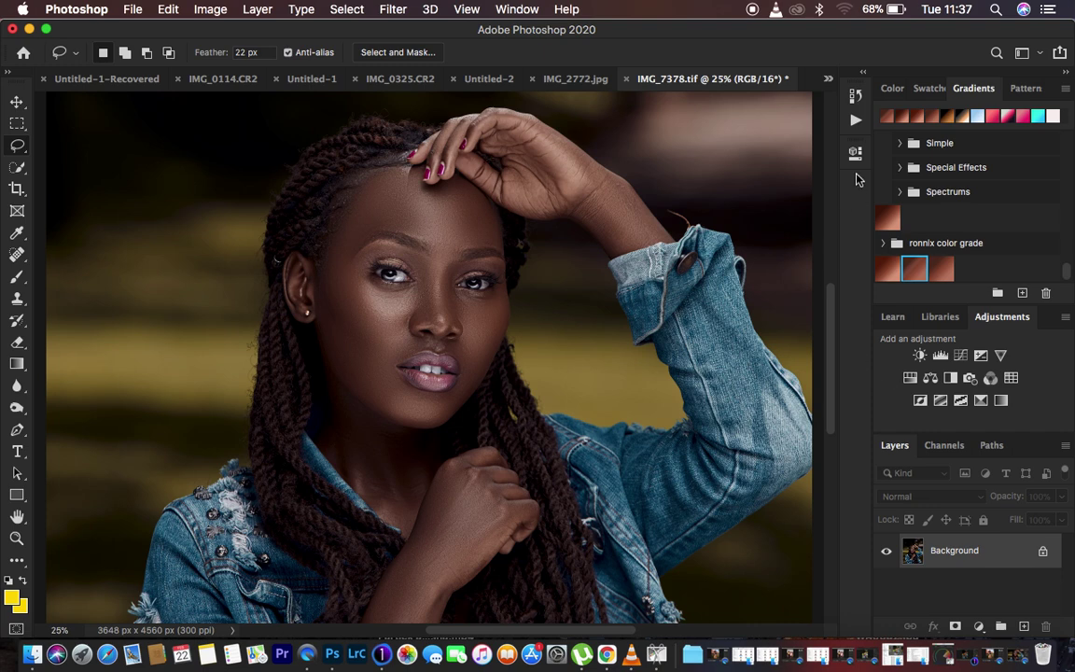
left_click(856, 122)
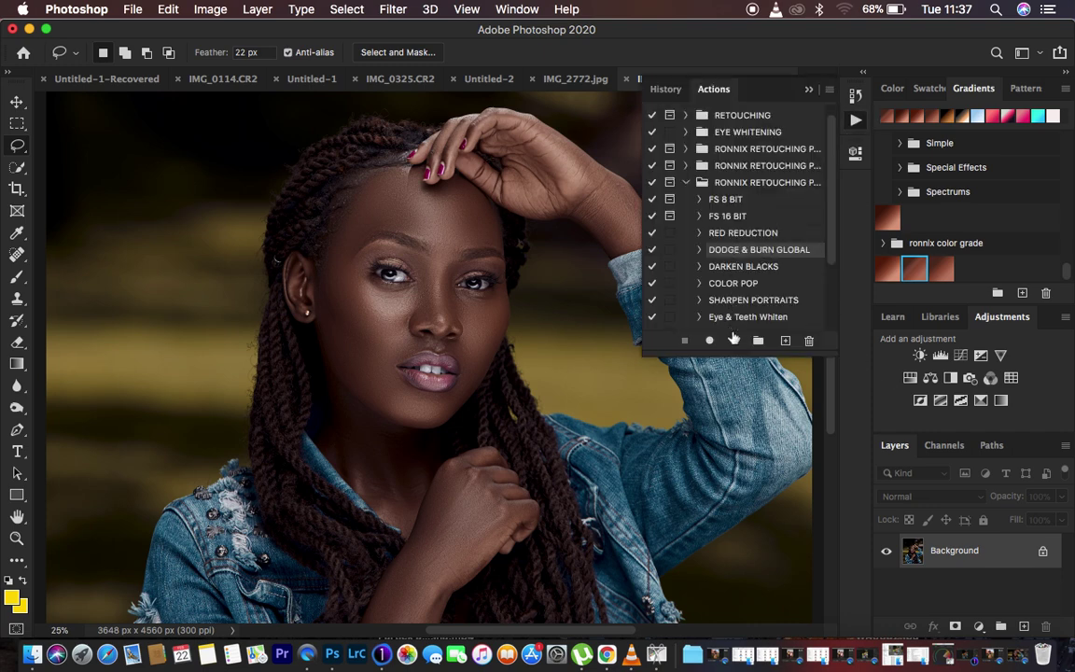
left_click(727, 215)
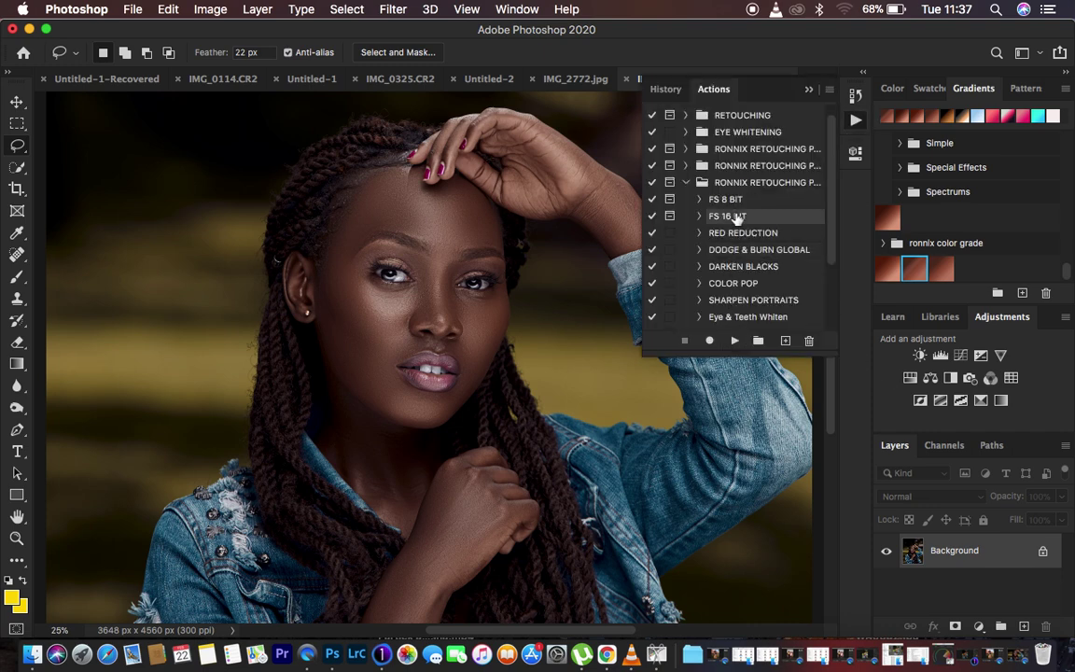
left_click(734, 340)
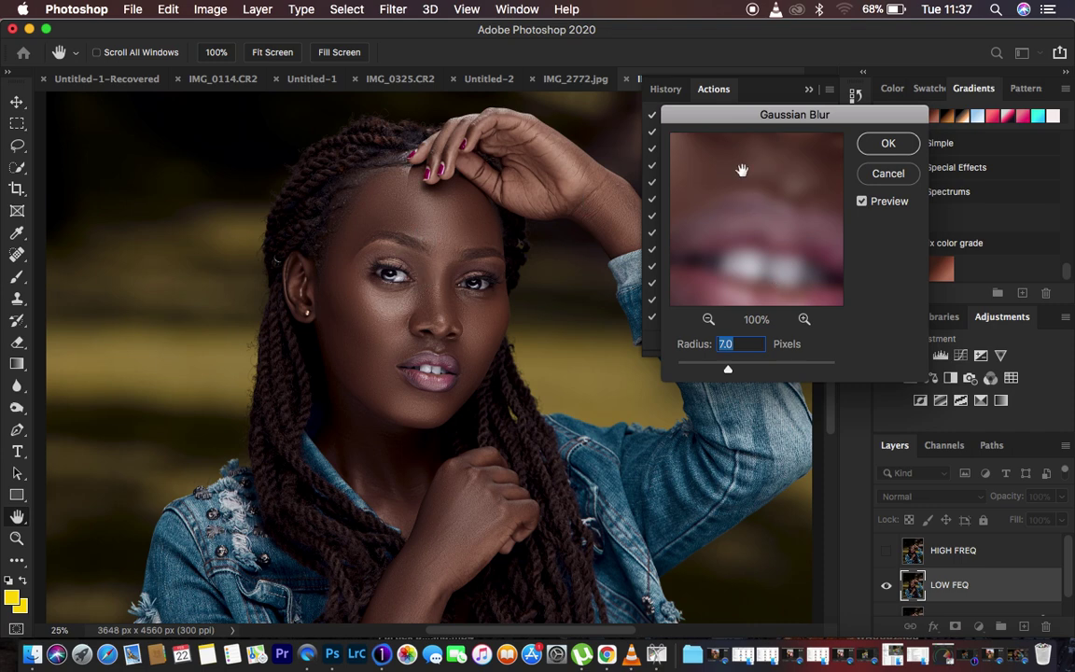
Accept the 7.0-pixel Gaussian Blur radius after previewing the nose and forehead at 33%
left_click_drag(749, 231, 780, 270)
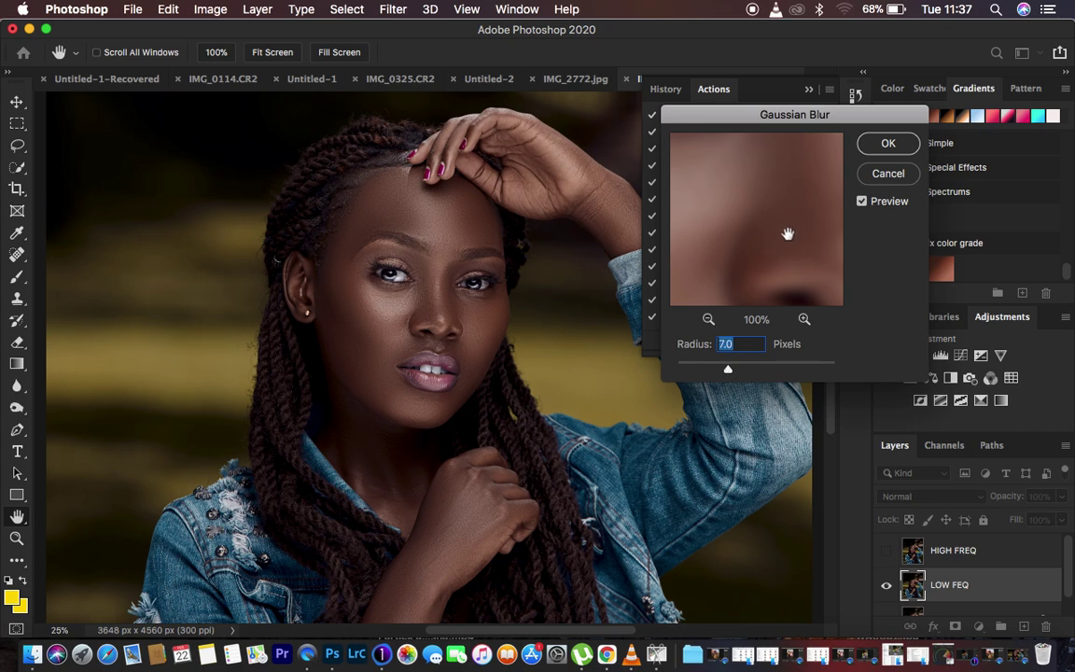
left_click(708, 319)
left_click(708, 319)
left_click(708, 320)
left_click_drag(747, 200, 763, 290)
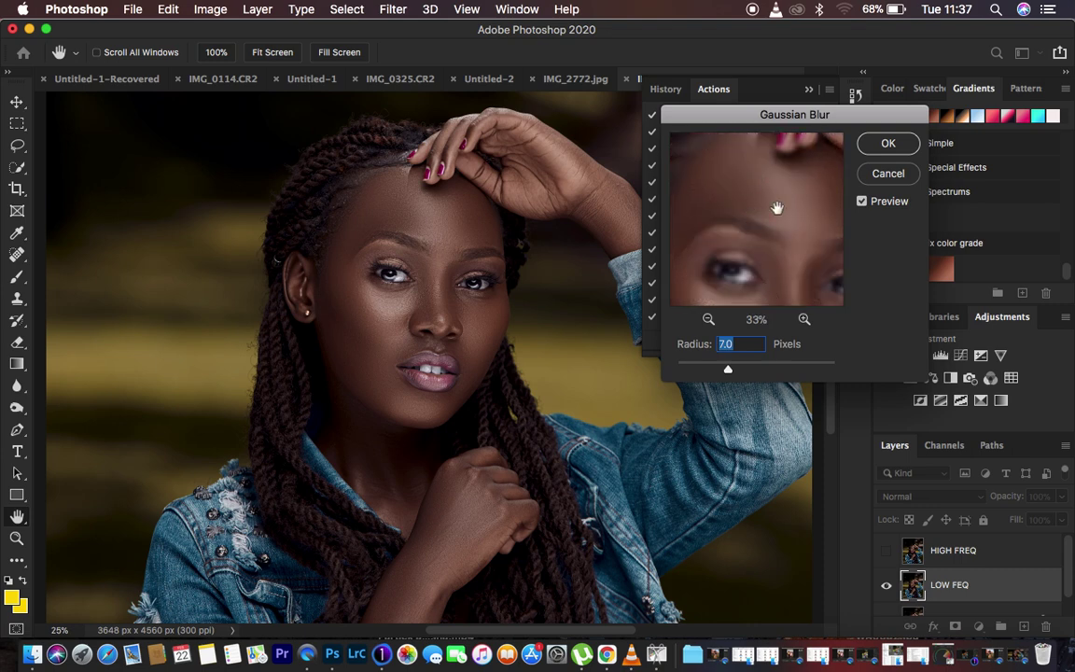
left_click(887, 143)
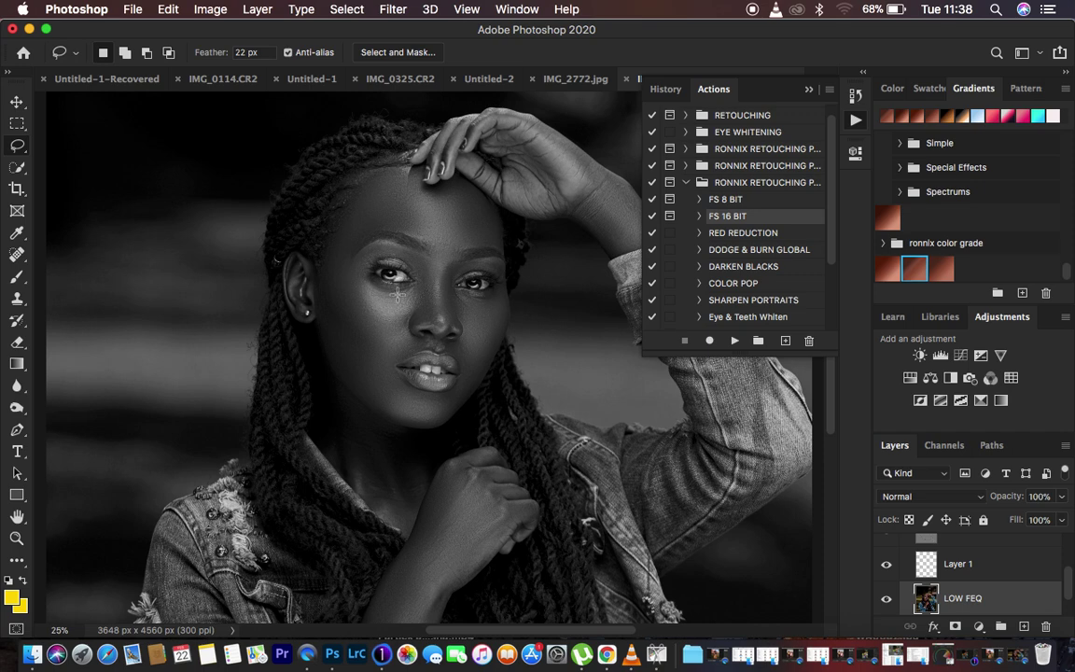
Delete the Black & White 1 adjustment layer to bring back the colour portrait
left_click(808, 91)
scroll(936, 557, "up", 3)
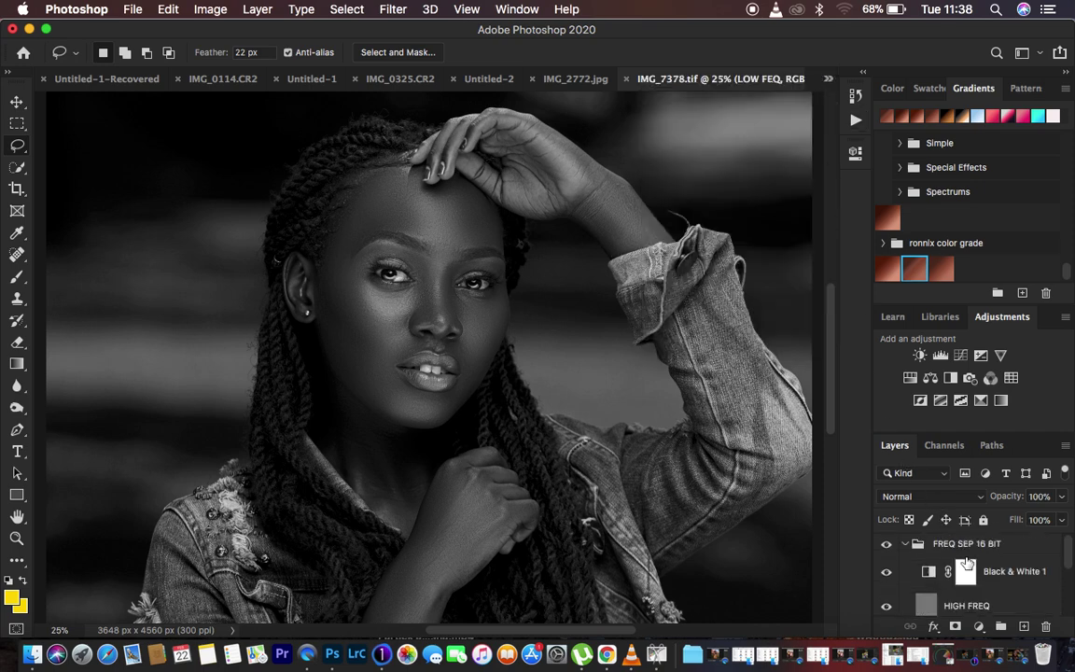
left_click(886, 572)
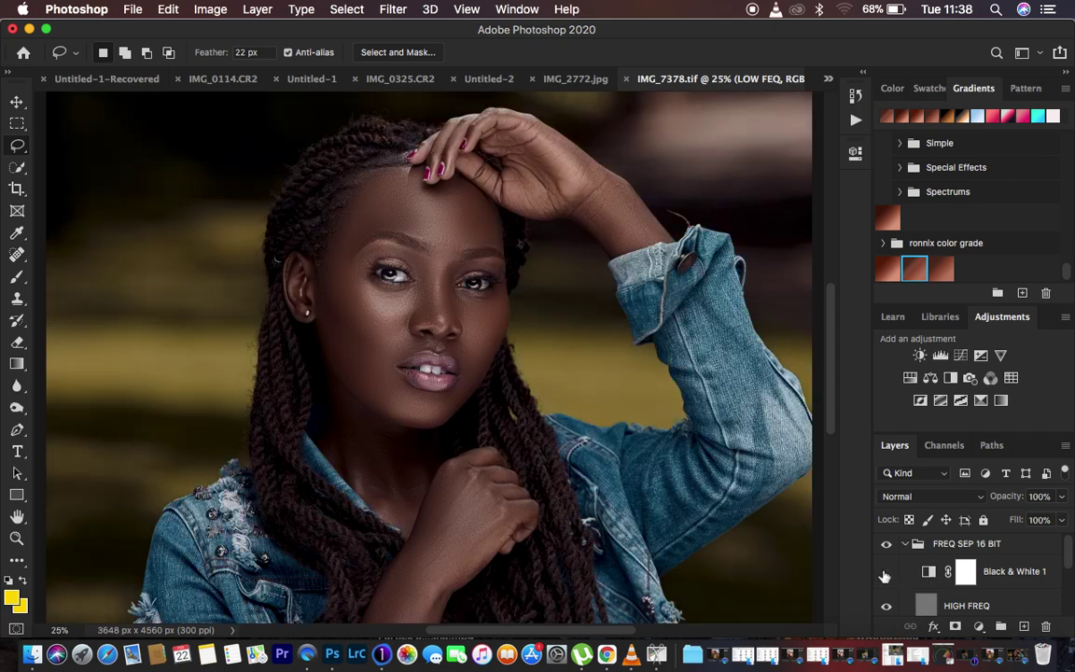
left_click(1001, 578)
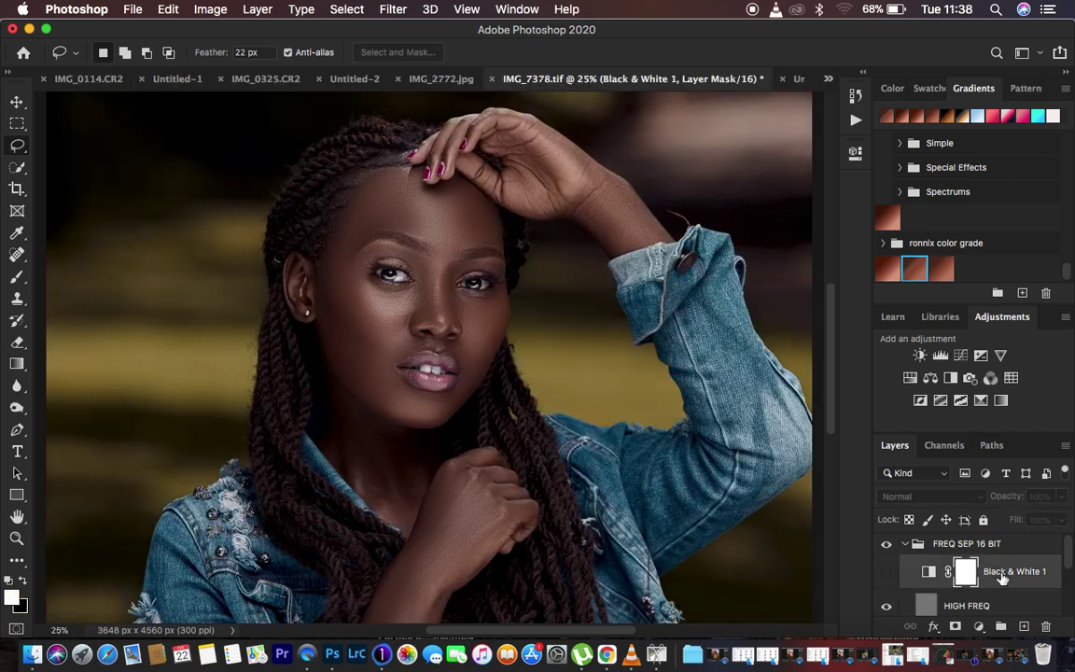
key("Delete")
Make the empty Layer 1 the active layer for painting
scroll(1001, 579, "down", 2)
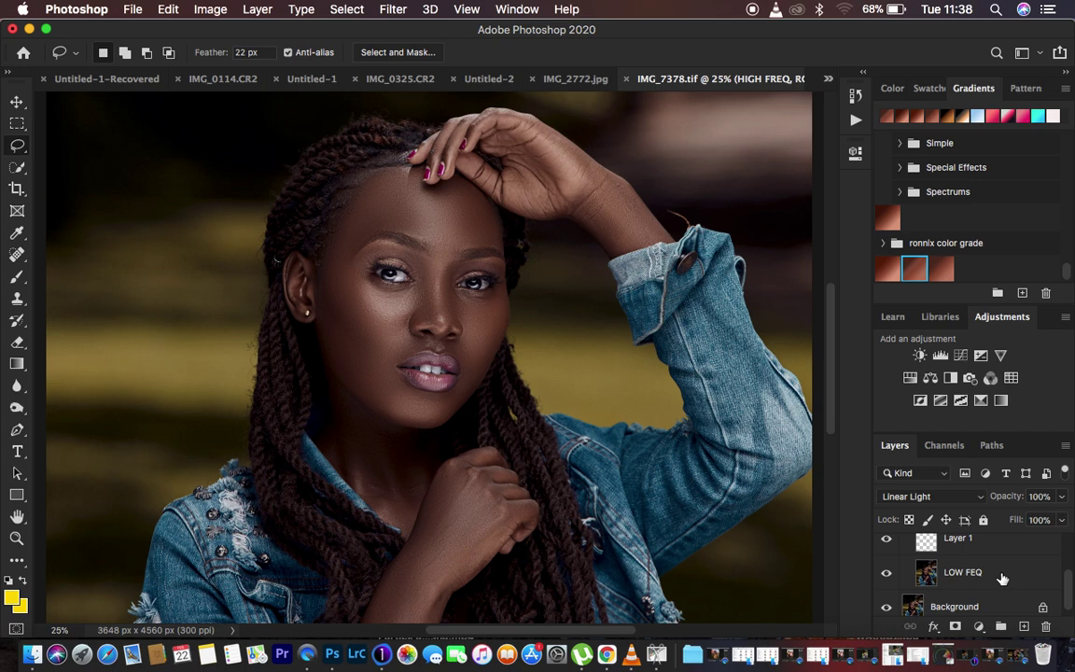
scroll(1002, 579, "up", 2)
scroll(1001, 579, "down", 1)
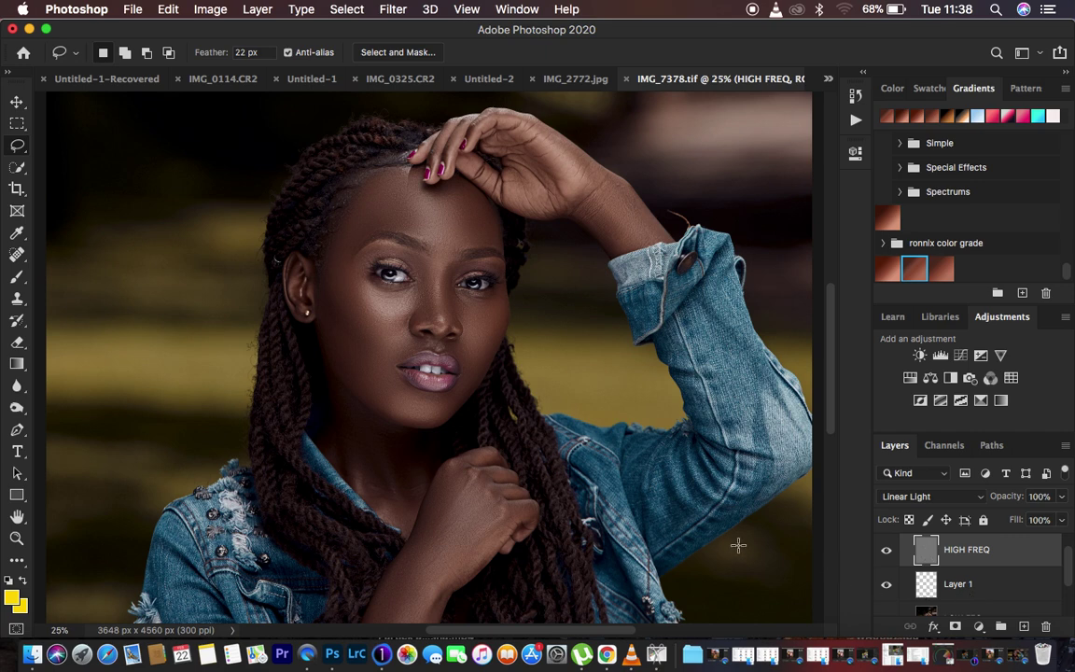
left_click(975, 585)
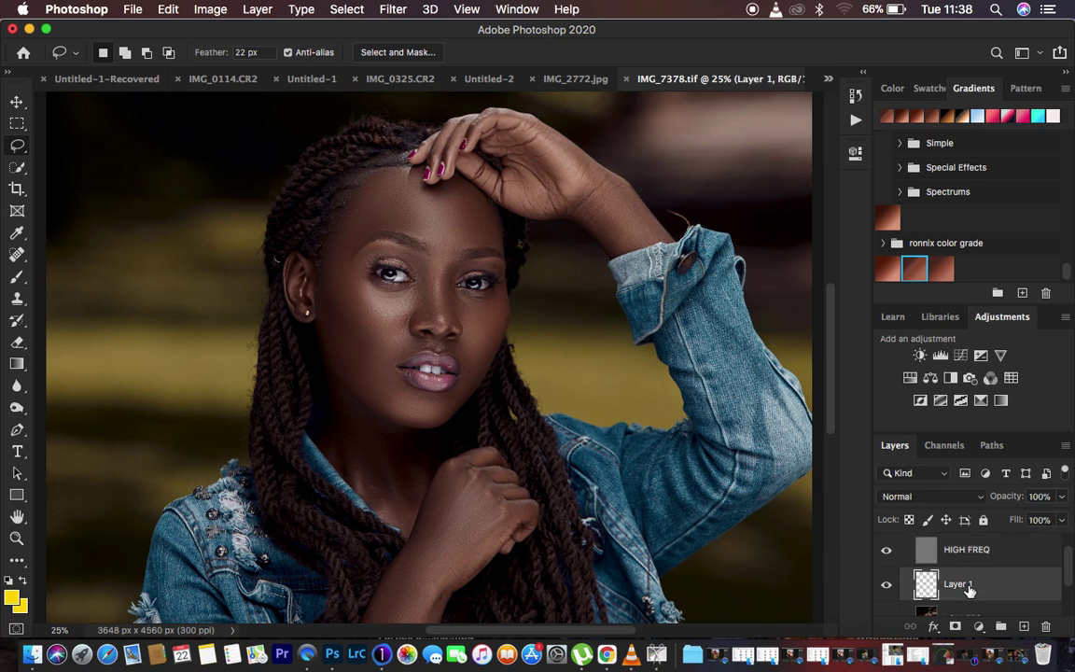
scroll(988, 581, "down", 1)
scroll(985, 580, "up", 2)
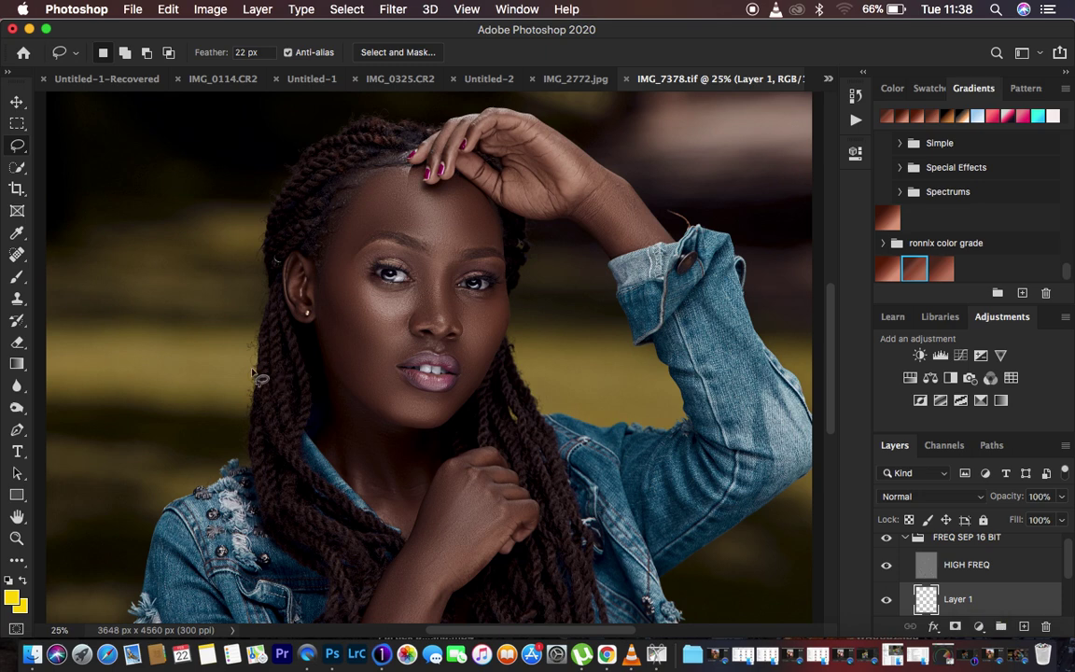
Switch to the Brush Tool at 10% opacity, reset default colours, and zoom to 50%
left_click(15, 277)
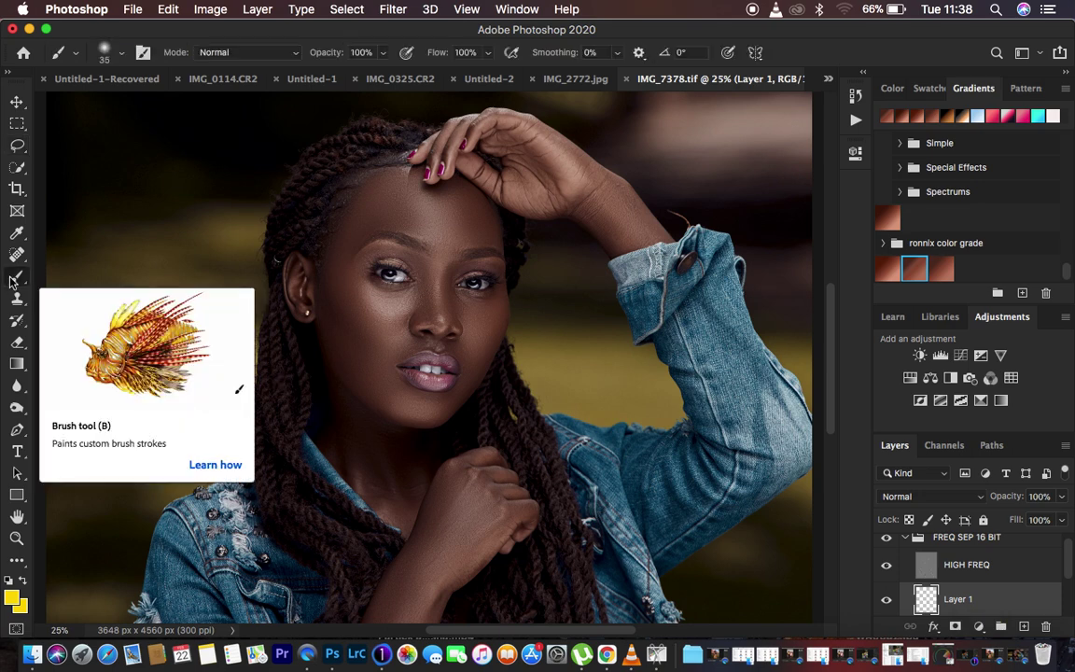
right_click(13, 280)
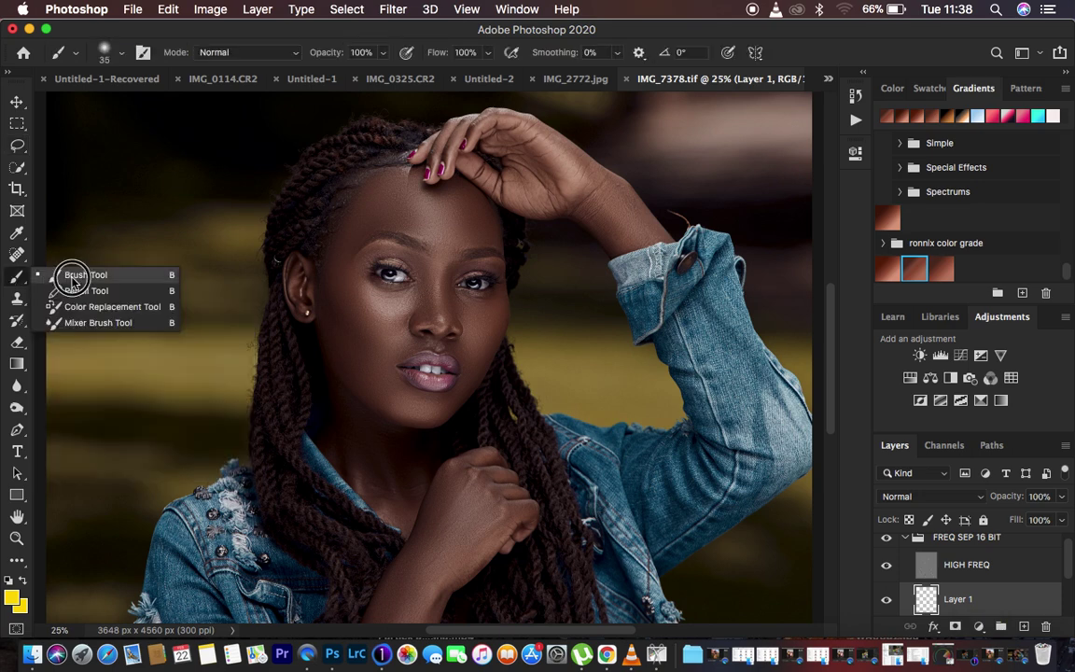
left_click(64, 245)
left_click_drag(322, 54, 252, 55)
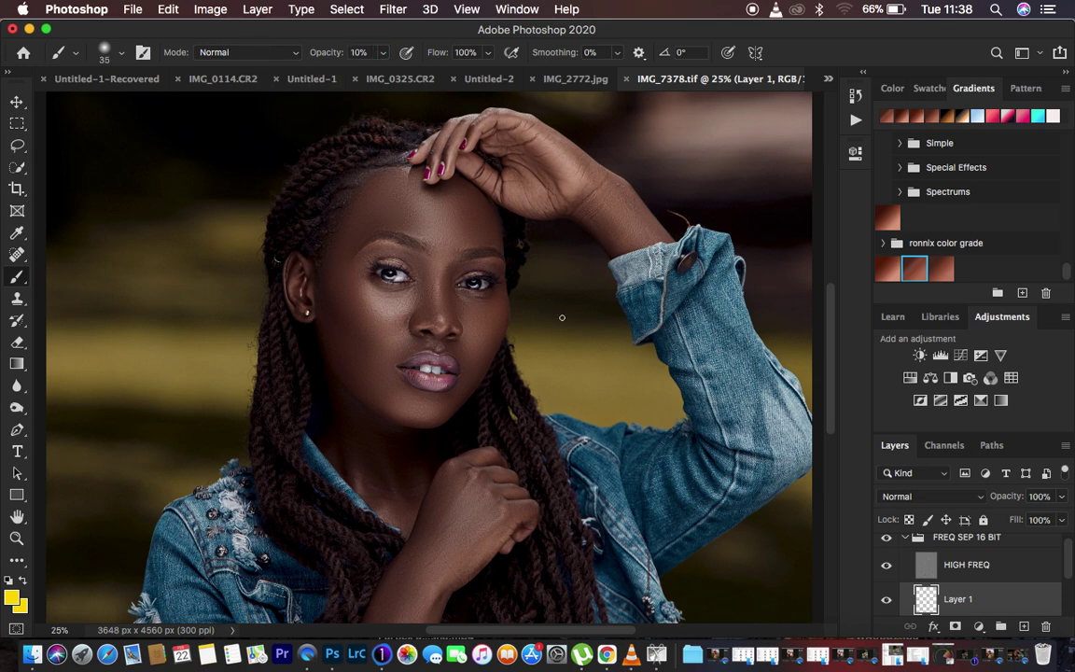
left_click(9, 581)
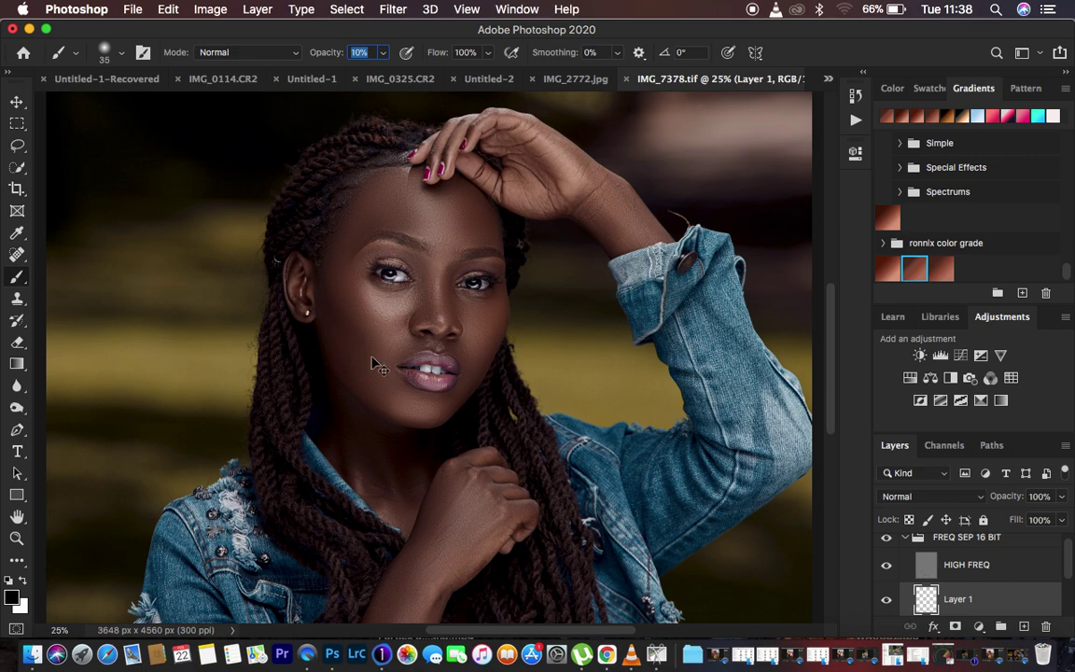
key("super+plus")
key("super+plus")
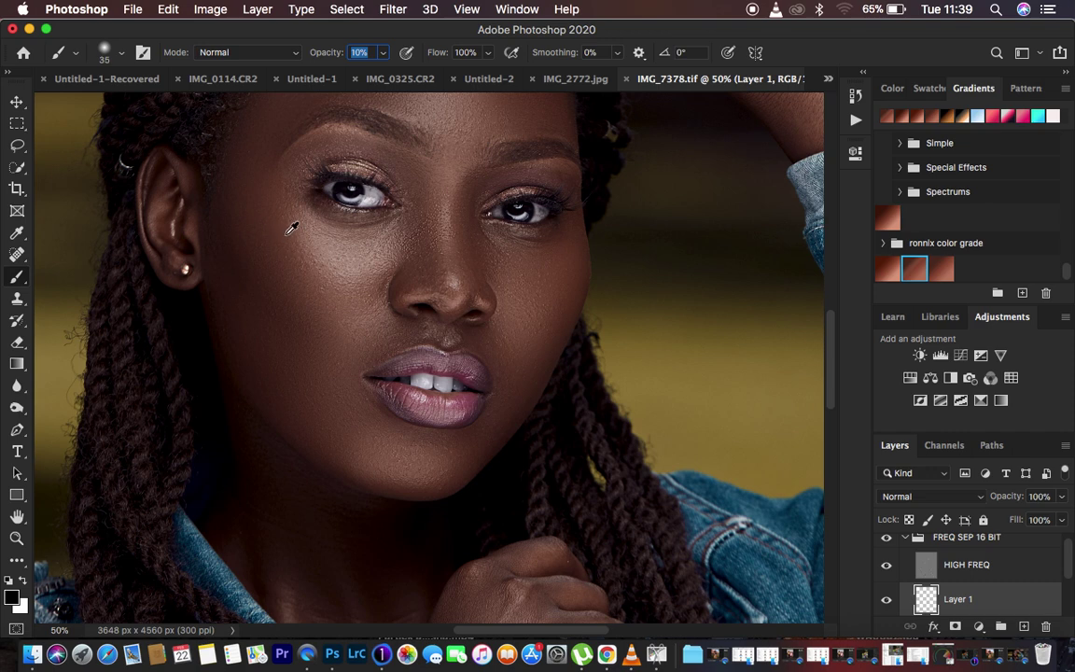
Sample skin colour from the cheek and enlarge the brush to 125 pixels
left_click(287, 230, "alt")
left_click(288, 231, "alt")
left_click(287, 230, "alt")
left_click(287, 230, "alt")
left_click(287, 230, "alt")
key("bracketright")
key("bracketright")
key("bracketright")
key("bracketright")
key("bracketright")
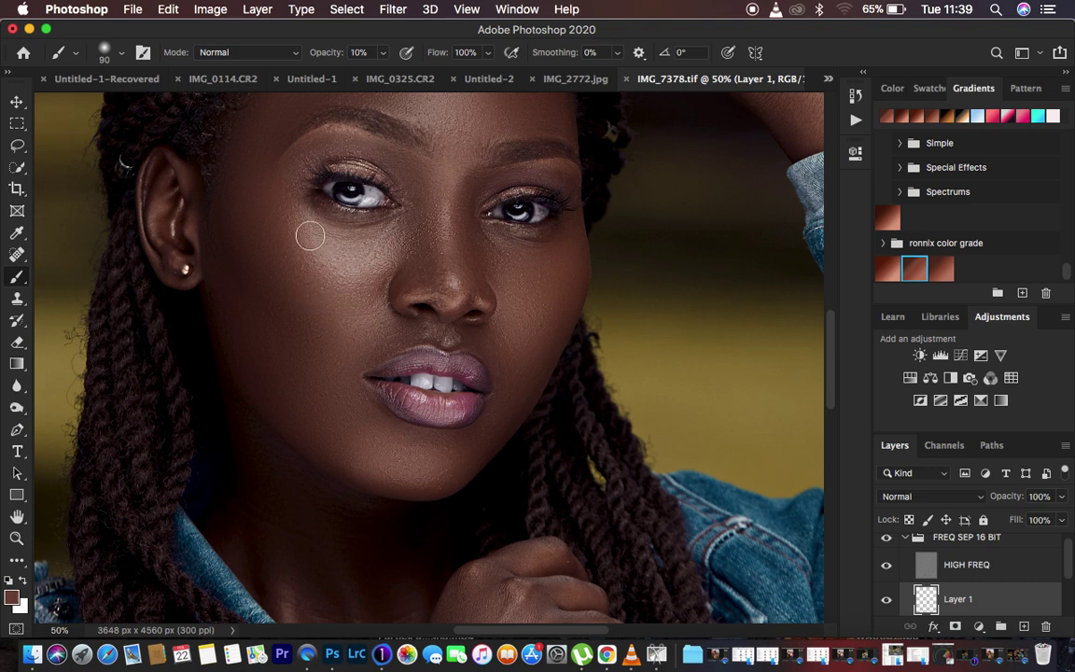
key("bracketright")
key("bracketright")
Paint soft skin-colour strokes over the cheek hotspot, resampling nearby skin as needed
mouse_move(298, 231)
left_mouse_down()
mouse_move(328, 270)
mouse_move(333, 253)
mouse_move(346, 260)
mouse_move(308, 239)
mouse_move(331, 263)
mouse_move(376, 247)
mouse_move(375, 260)
mouse_move(342, 260)
mouse_move(296, 221)
mouse_move(303, 240)
mouse_move(358, 259)
left_mouse_up()
left_click(280, 220, "alt")
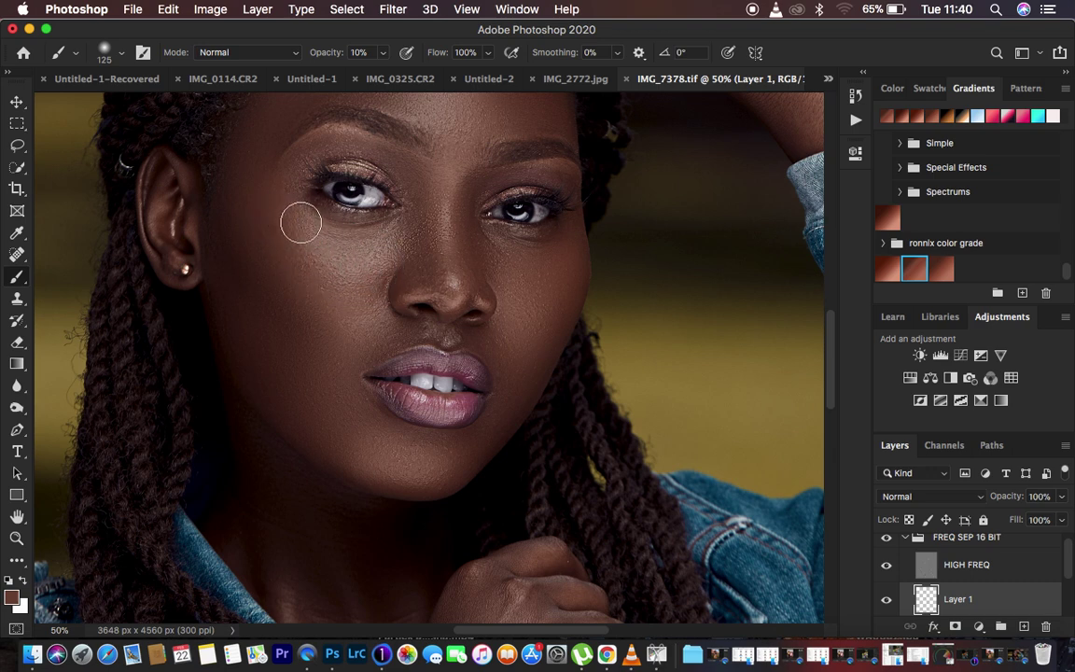
left_click_drag(300, 224, 307, 235)
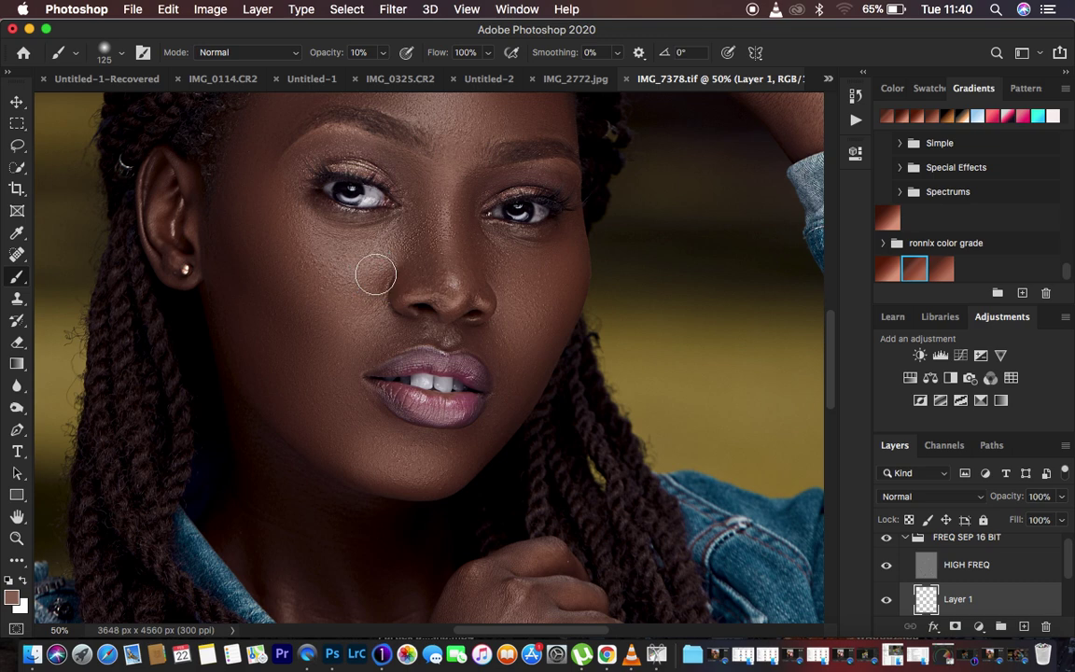
mouse_move(374, 271)
left_mouse_down()
mouse_move(336, 268)
mouse_move(360, 250)
mouse_move(328, 247)
mouse_move(360, 254)
mouse_move(364, 245)
mouse_move(353, 215)
mouse_move(350, 232)
left_mouse_up()
mouse_move(311, 266)
left_mouse_down()
mouse_move(288, 257)
mouse_move(319, 245)
mouse_move(354, 250)
left_mouse_up()
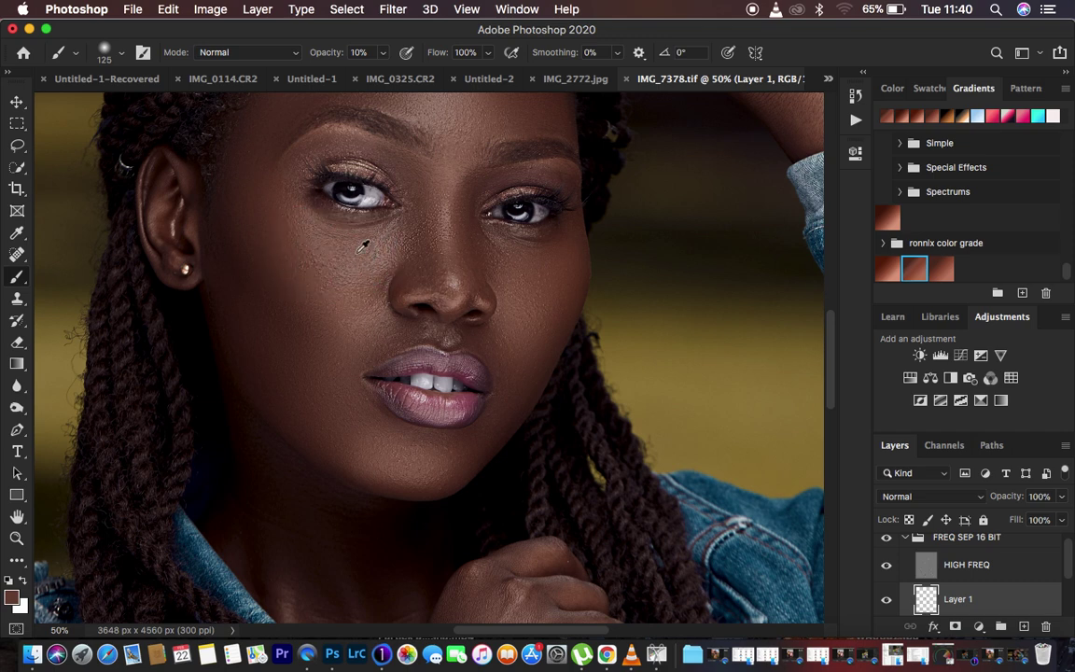
mouse_move(283, 228)
left_mouse_down()
mouse_move(355, 247)
mouse_move(298, 258)
mouse_move(354, 272)
mouse_move(277, 228)
mouse_move(378, 254)
left_mouse_up()
left_click(279, 227, "alt")
left_click(273, 226, "alt")
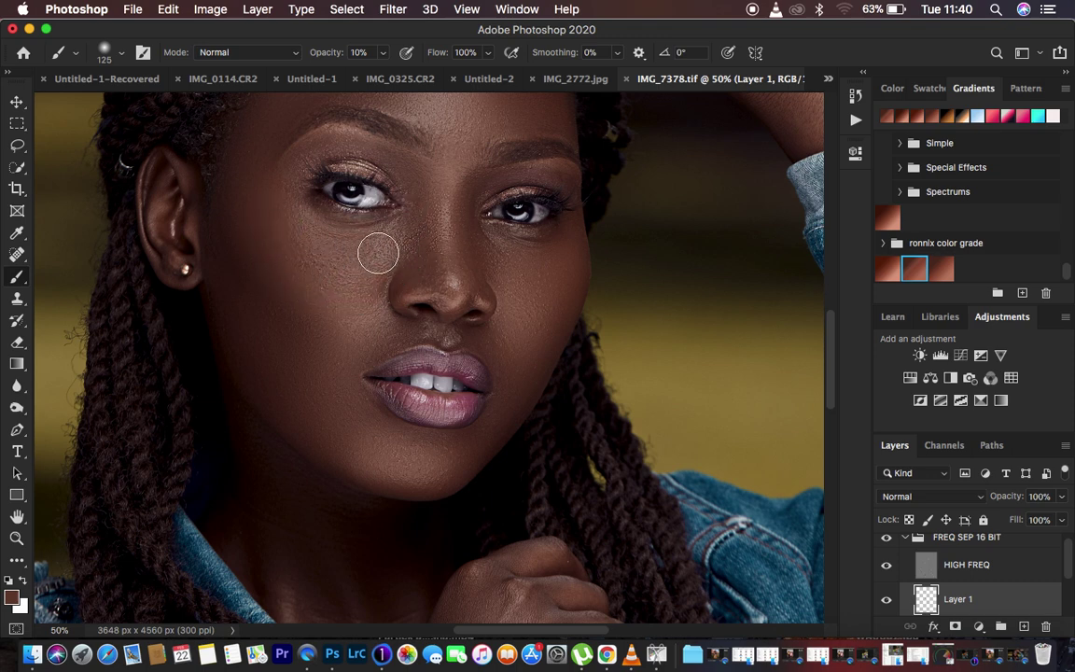
left_click(319, 275, "alt")
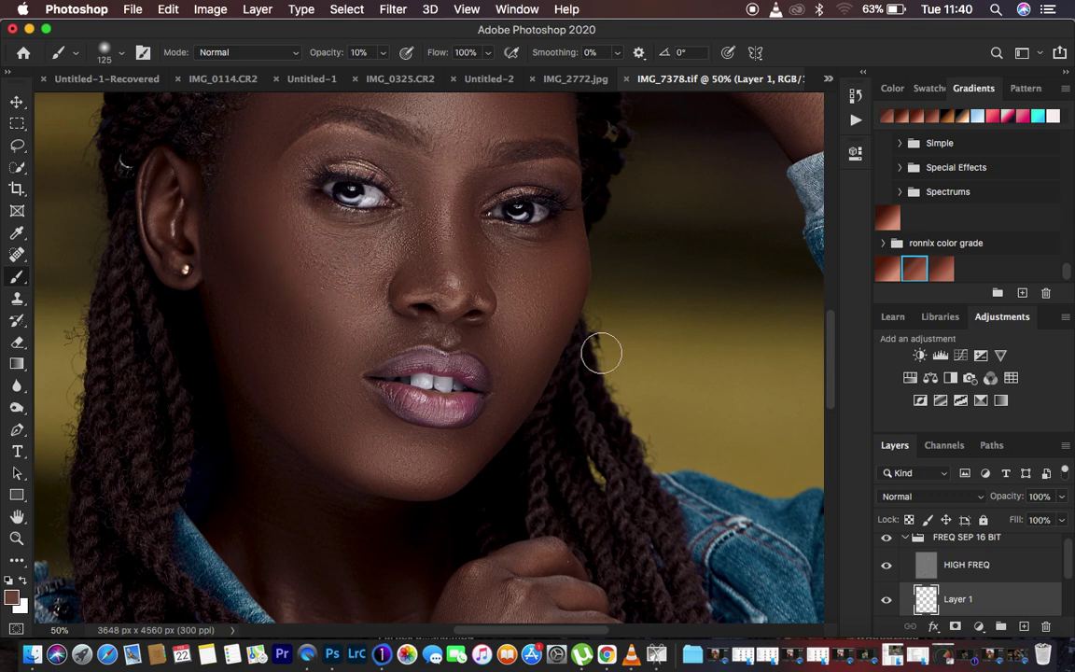
Toggle Layer 1's visibility off and on to compare the cheek retouch
left_click(888, 602)
left_click(888, 602)
left_click(888, 602)
left_click(887, 602)
Zoom out to 25% and set Layer 1's opacity to 90%
key("super+minus")
key("super+minus")
key("super+equal")
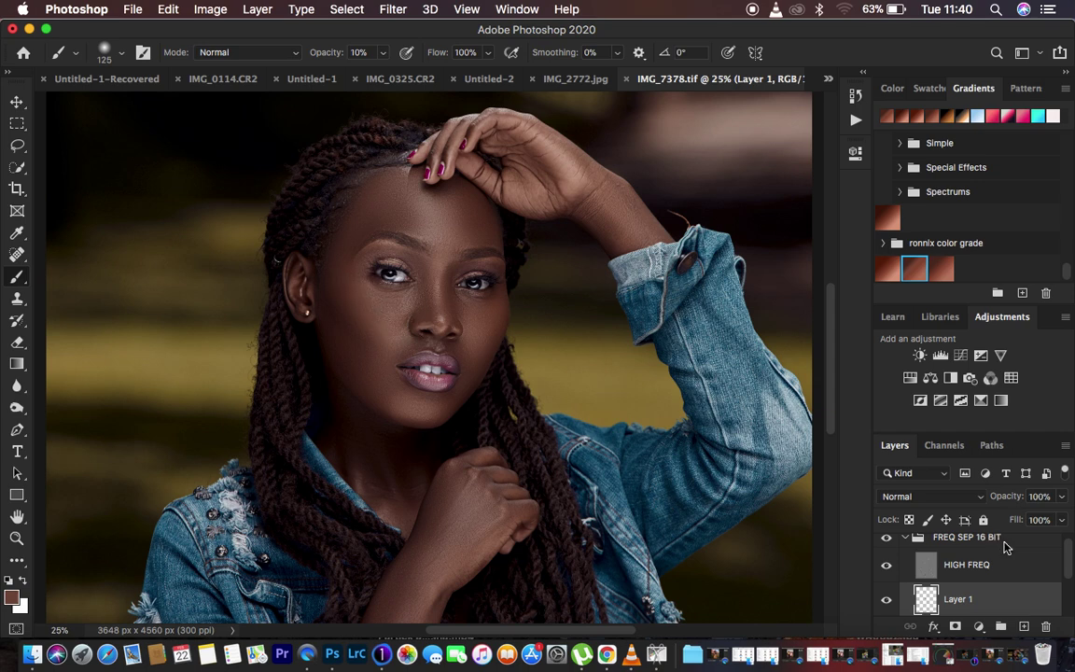
left_click_drag(1016, 501, 1006, 501)
left_click_drag(1006, 501, 1005, 501)
Toggle Layer 1 off and on repeatedly to compare the retouch
left_click(888, 600)
left_click(887, 600)
left_click(888, 601)
left_click(887, 601)
left_click(887, 601)
left_click(888, 601)
Sample skin, enlarge the brush to 175 pixels, and paint over the forehead hotspot
key("alt")
key("bracketright")
key("bracketright")
mouse_move(420, 209)
left_mouse_down()
mouse_move(440, 222)
mouse_move(420, 226)
mouse_move(428, 211)
mouse_move(434, 223)
mouse_move(425, 197)
mouse_move(432, 220)
mouse_move(437, 204)
mouse_move(431, 235)
left_mouse_up()
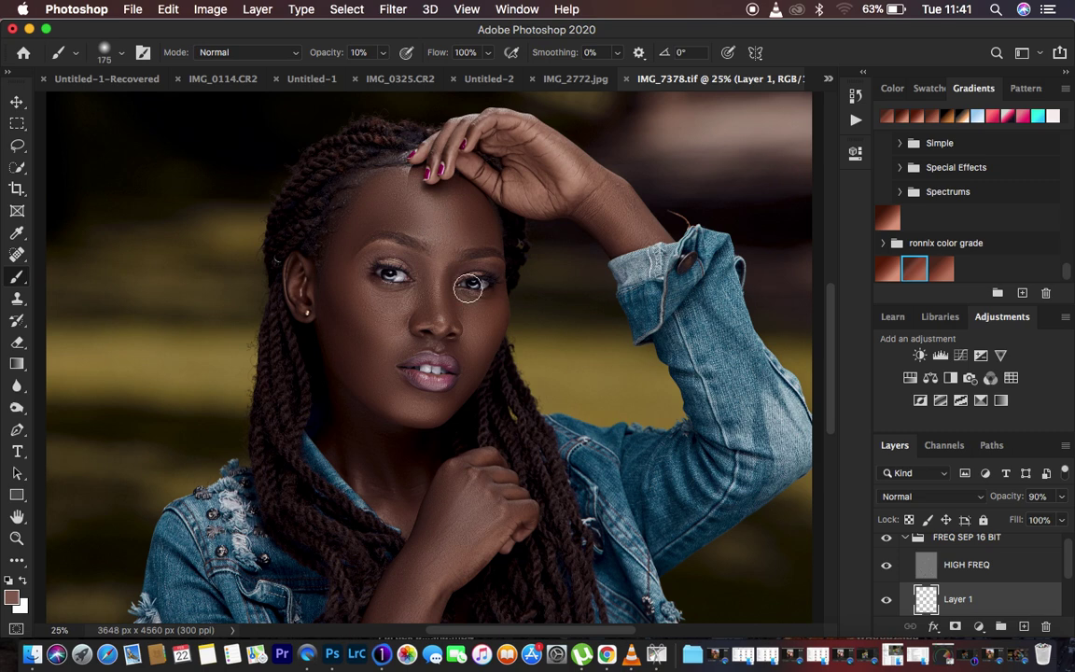
left_click(888, 604)
left_click(888, 603)
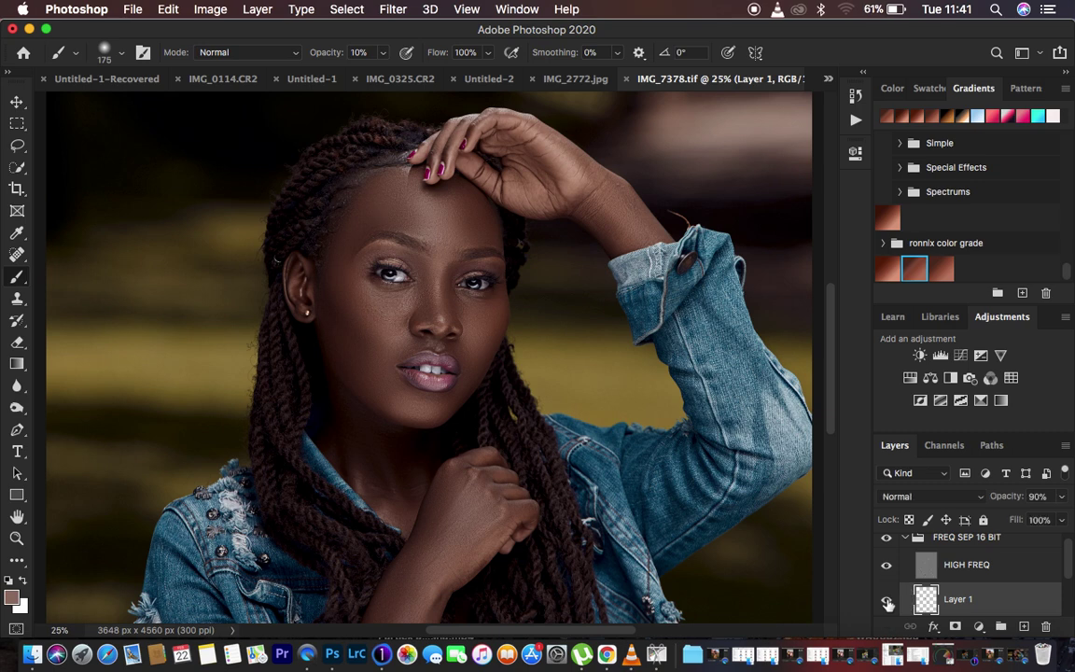
left_click(889, 605)
left_click(888, 604)
left_click(888, 604)
left_click(888, 604)
left_click(888, 604)
left_click(888, 604)
left_click(887, 604)
left_click(888, 604)
left_click(888, 604)
left_click(888, 603)
left_click(887, 604)
left_click(887, 604)
left_click(887, 604)
left_click(886, 604)
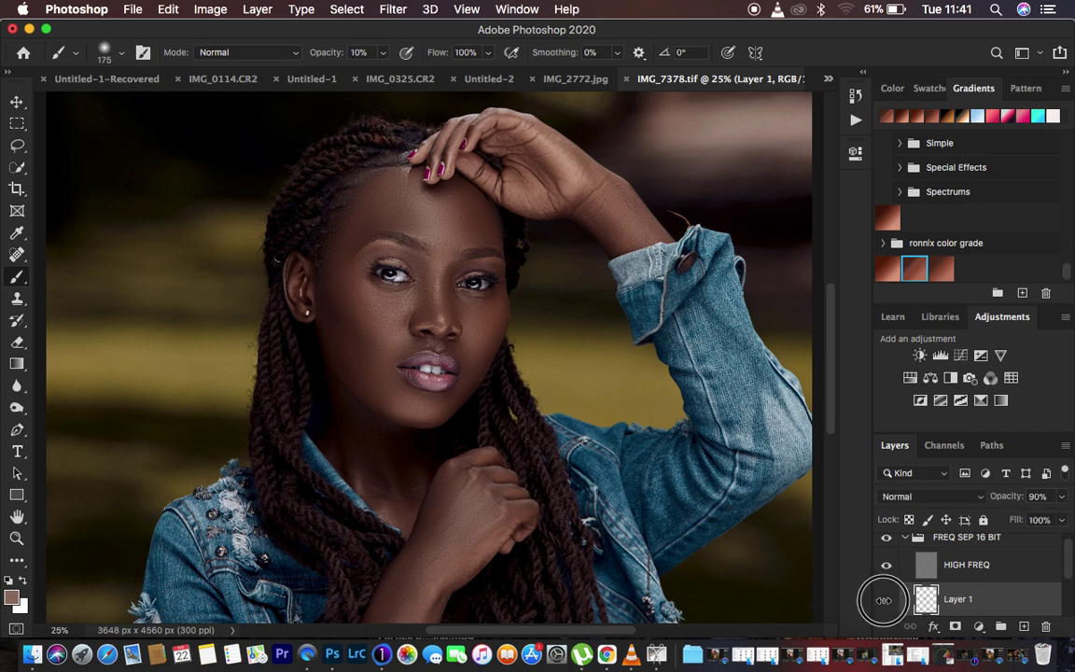
left_click(885, 606)
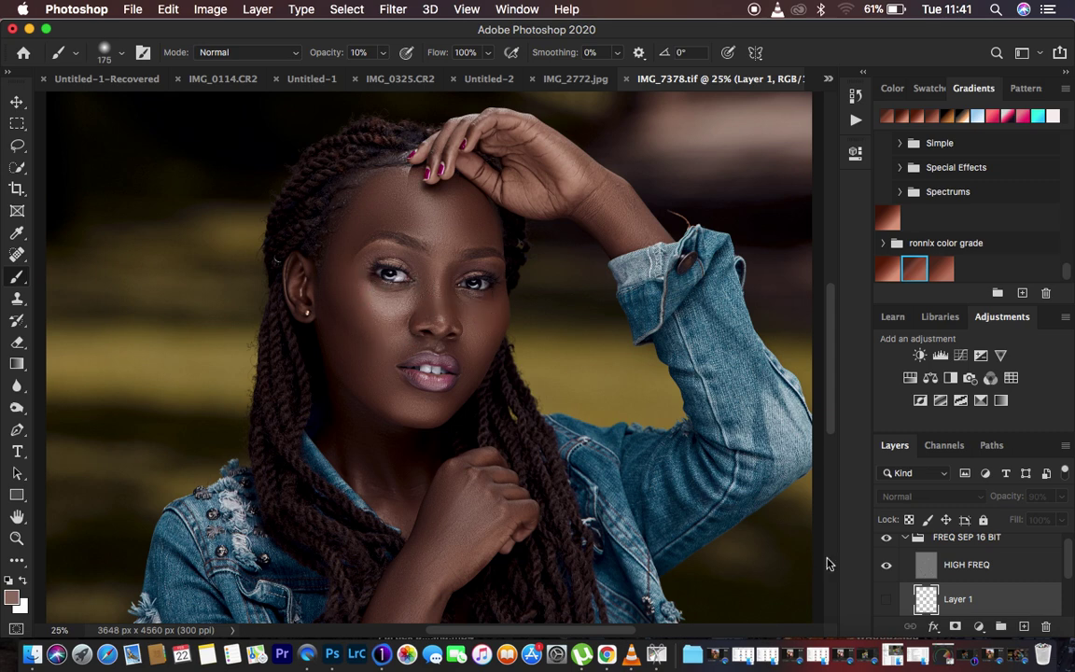
left_click(887, 604)
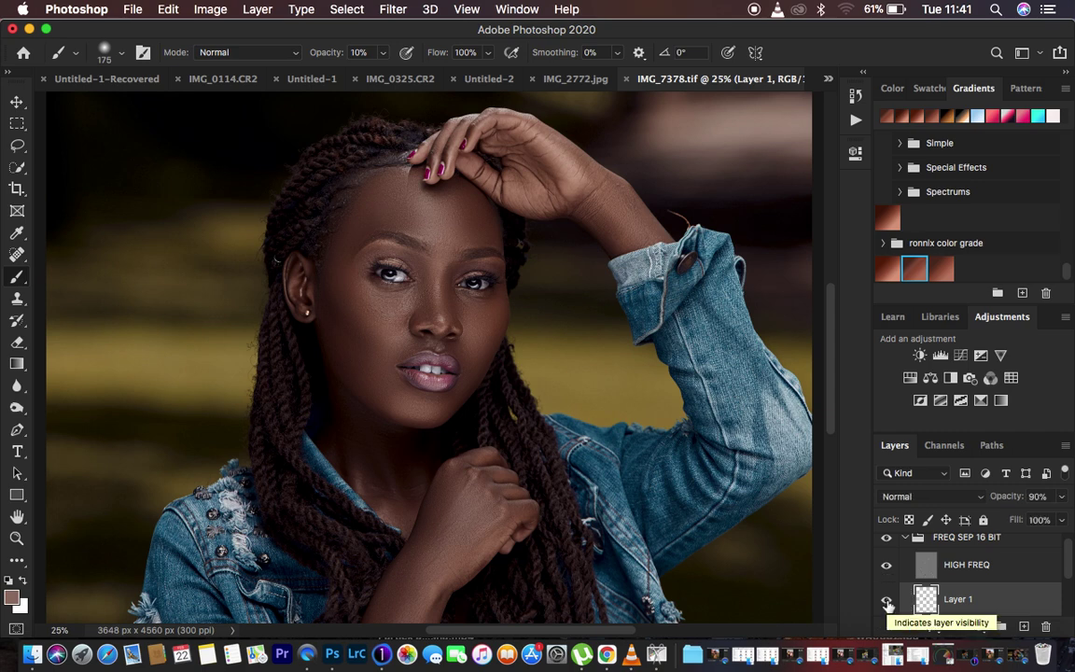
Collapse the FREQ SEP 16 BIT group and toggle its visibility to compare the retouch
scroll(907, 541, "up", 1)
left_click(907, 543)
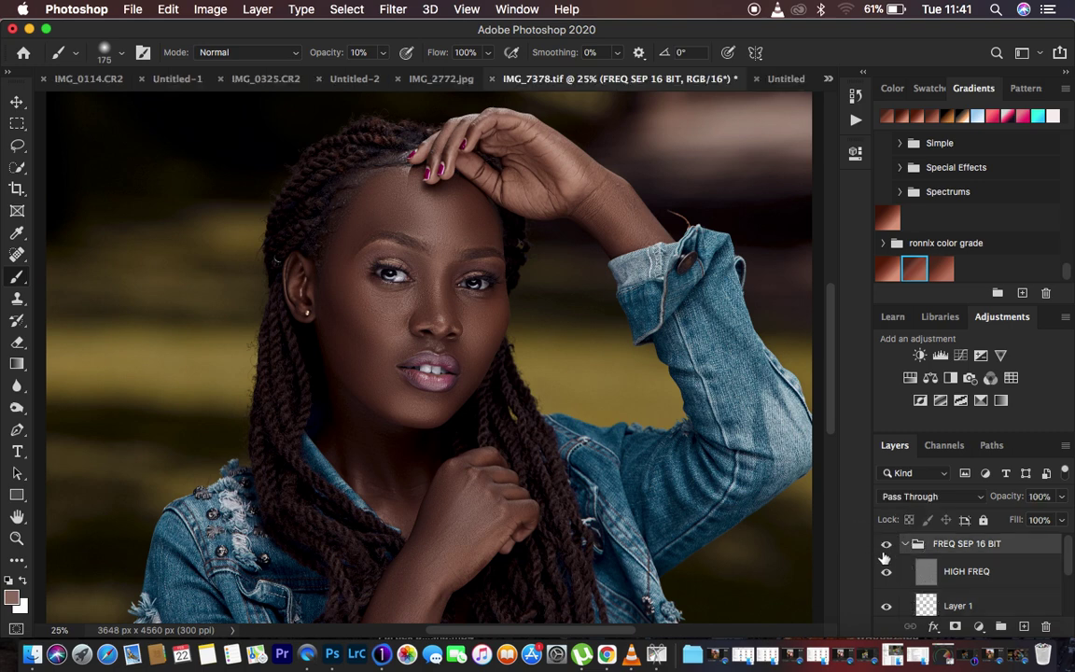
left_click(904, 544)
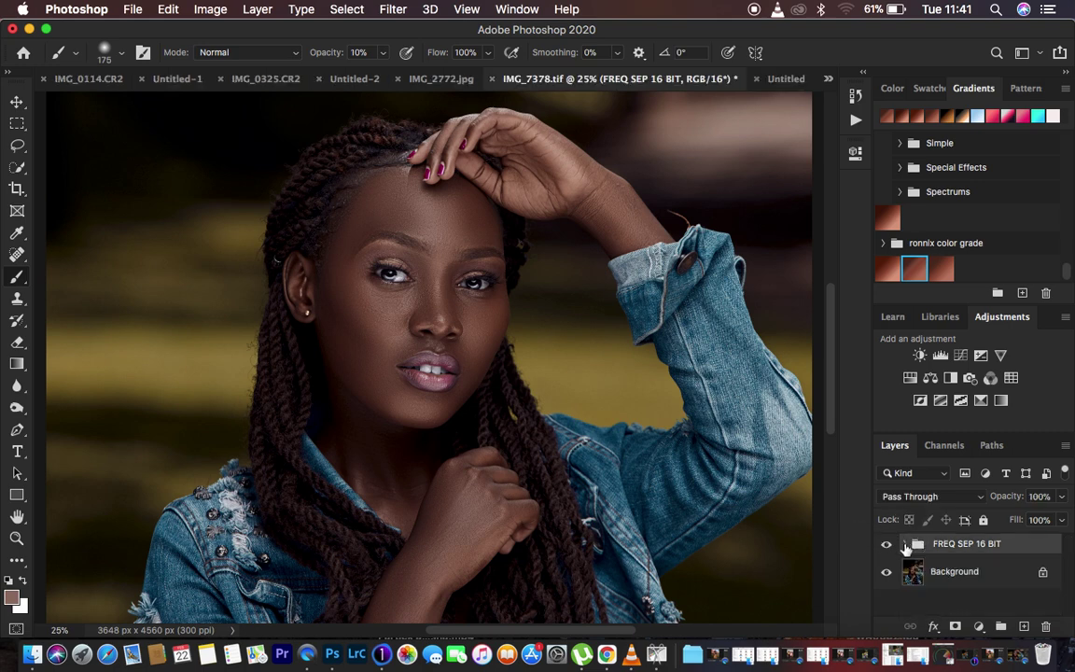
left_click(886, 545)
left_click(885, 545)
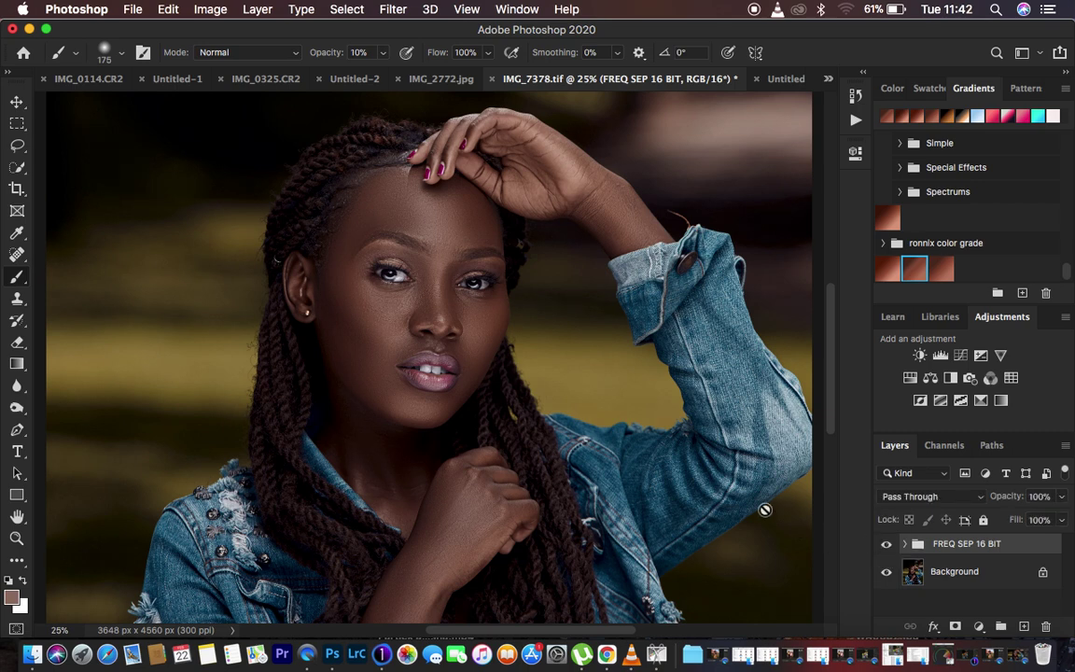